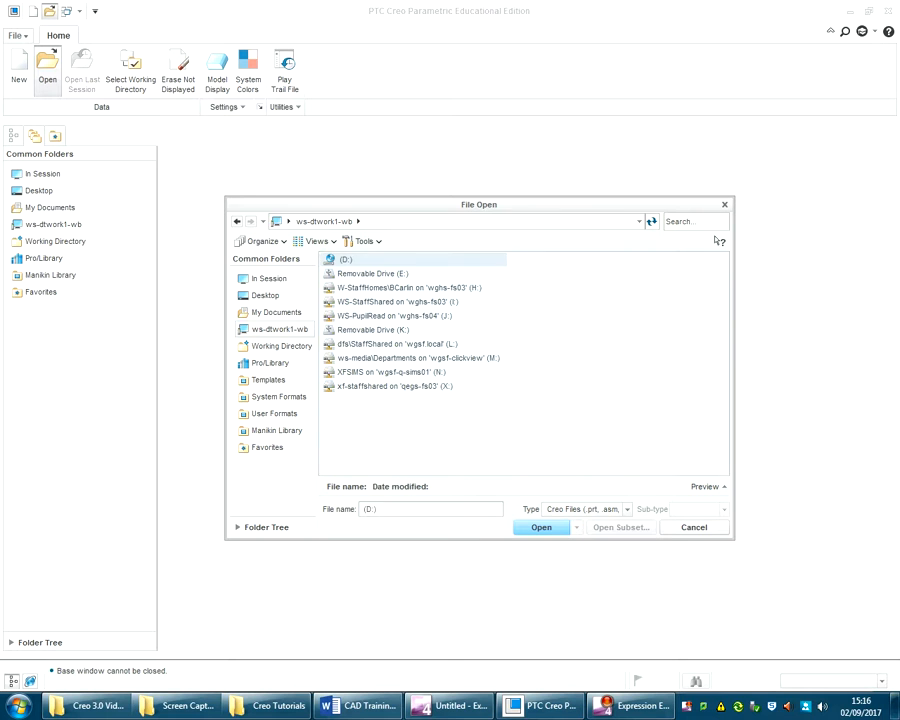
- Open cube.prt from the Year9 > Design and Technology > Product Design > Creo 3.0 Video Tutorials folder on the WS-PupilRead (J:) drive
{"action": "double_click", "coordinate": [394, 315]}
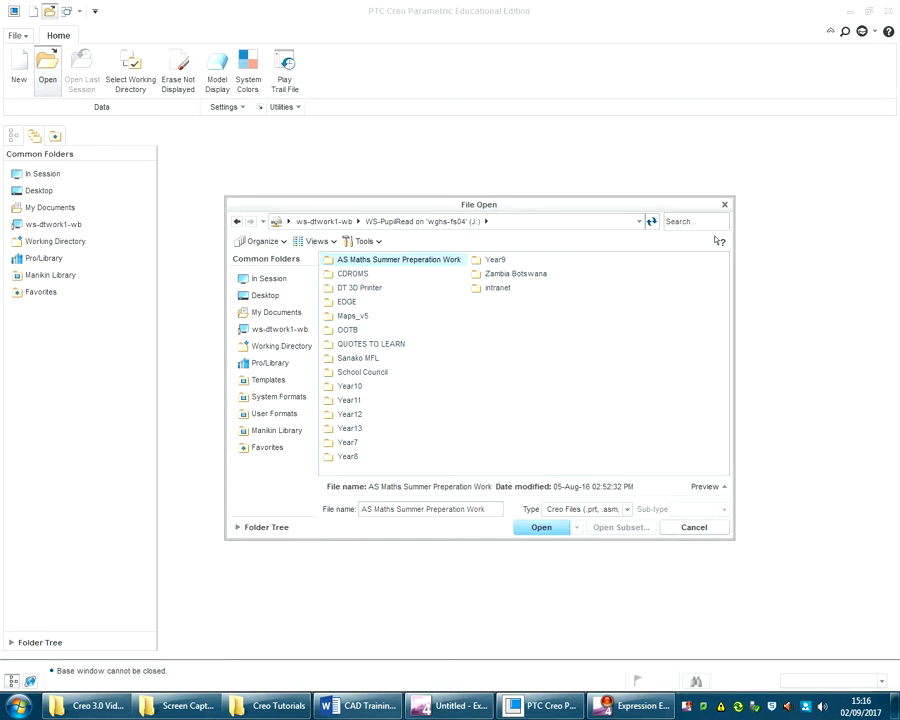
{"action": "double_click", "coordinate": [495, 259]}
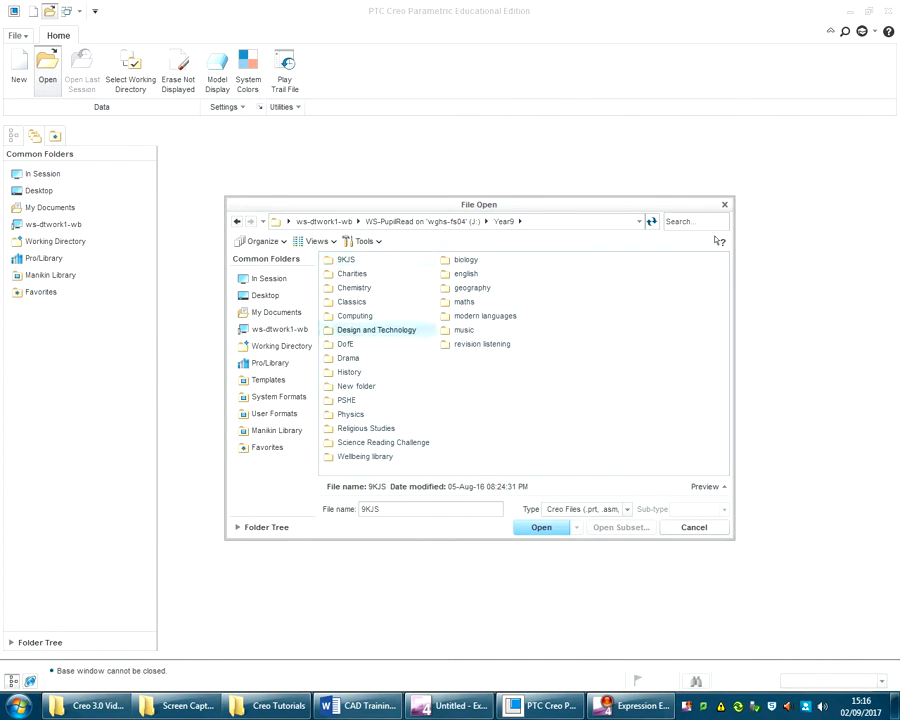
{"action": "double_click", "coordinate": [376, 329]}
{"action": "double_click", "coordinate": [362, 287]}
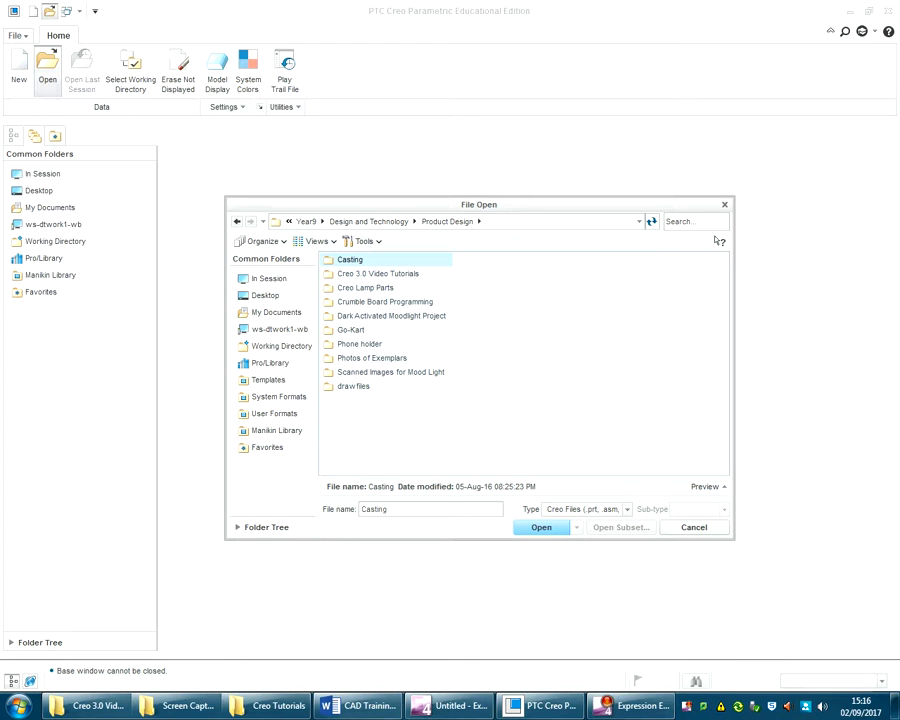
{"action": "key", "text": "Down"}
{"action": "key", "text": "Return"}
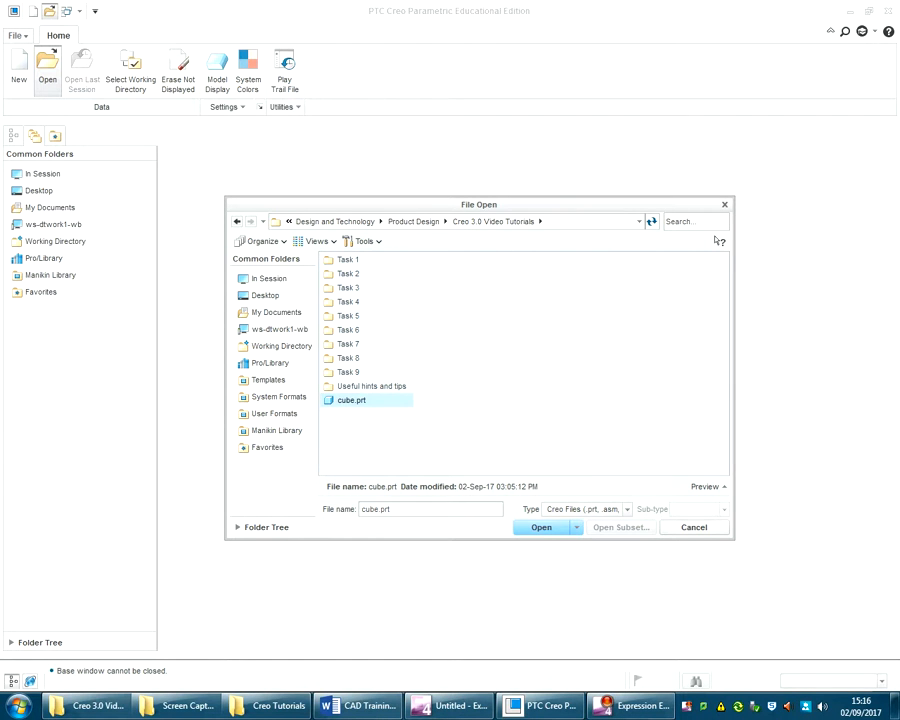
{"action": "key", "text": "Return"}
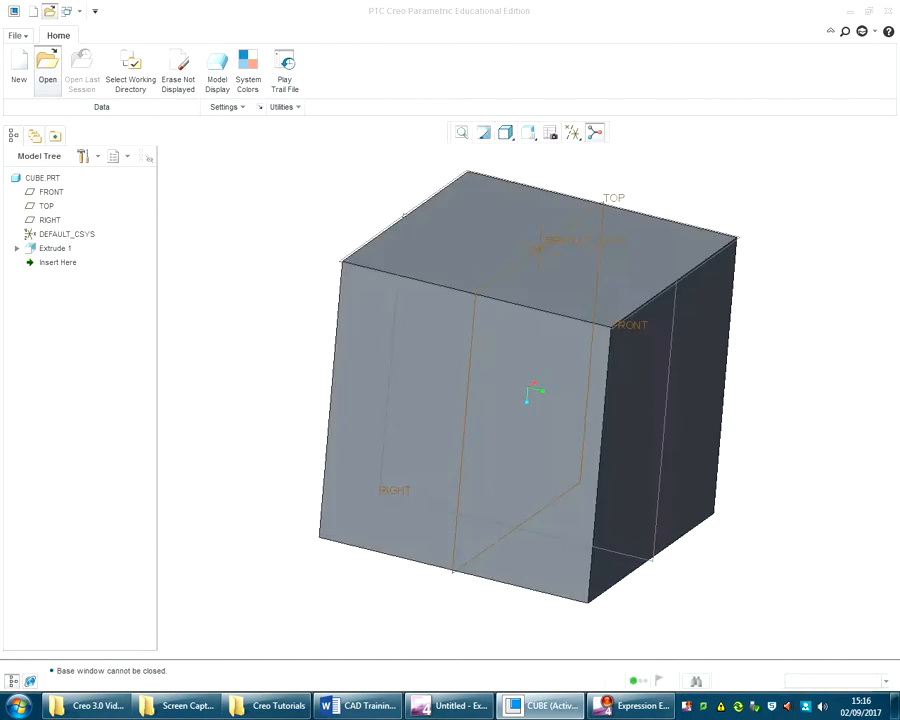
- Save a copy of the cube part in the Creo folder under the name revolve_cut
{"action": "left_click", "coordinate": [17, 35]}
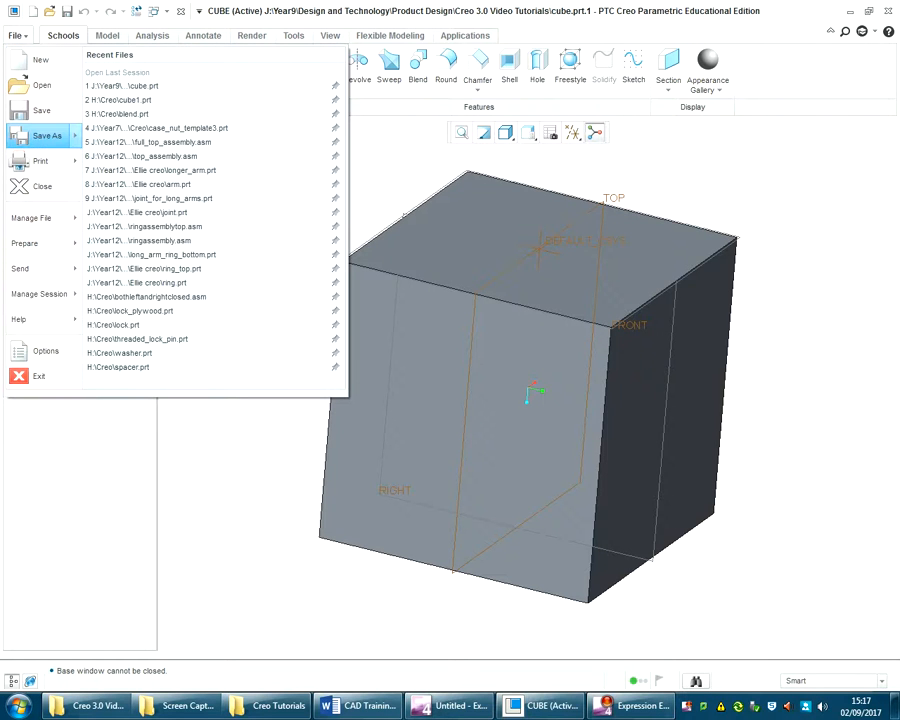
{"action": "mouse_move", "coordinate": [46, 135]}
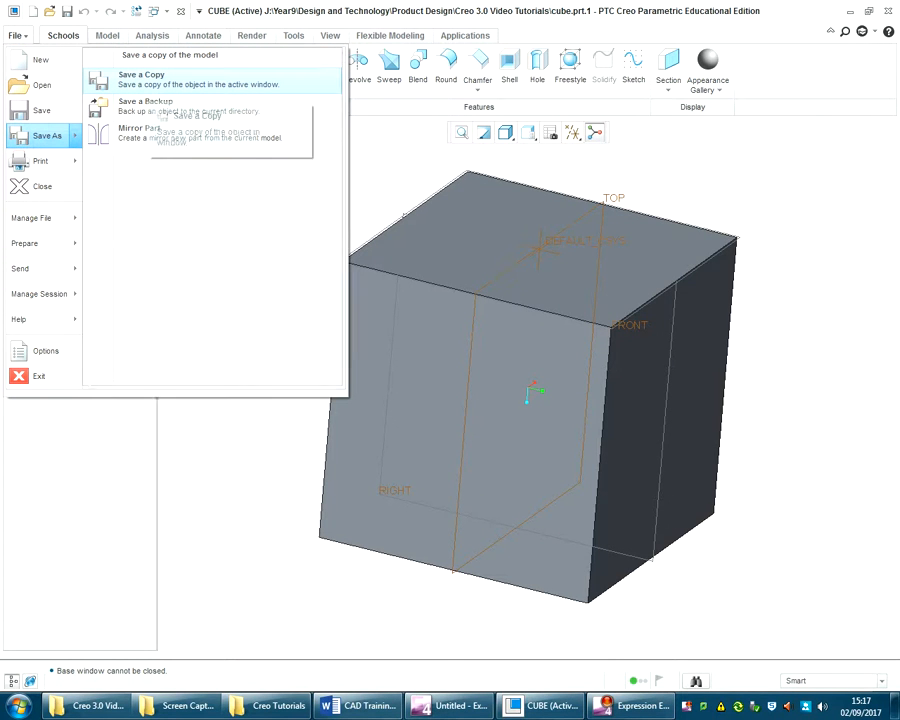
{"action": "left_click", "coordinate": [150, 82]}
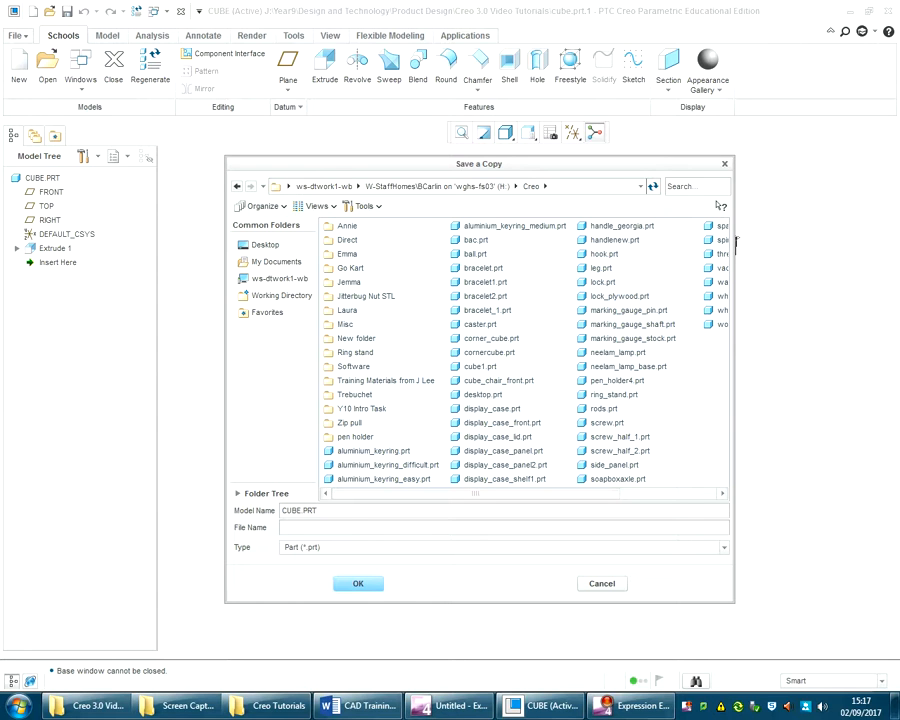
{"action": "type", "text": "revolve_cut"}
{"action": "key", "text": "Return"}
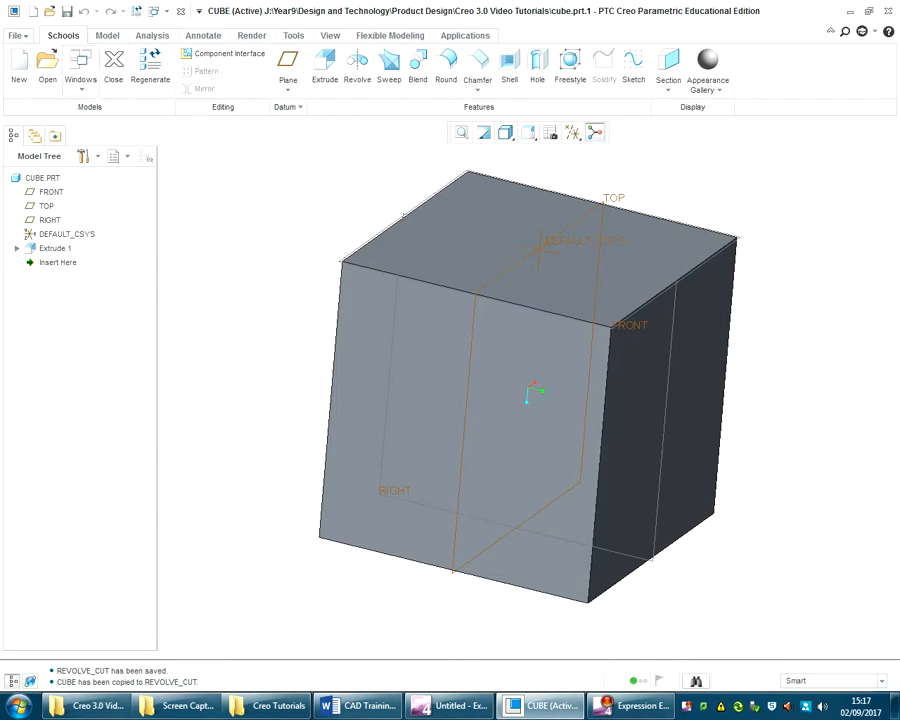
- Close the cube part and open revolve_cut.prt from the Creo folder
{"action": "left_click", "coordinate": [113, 72]}
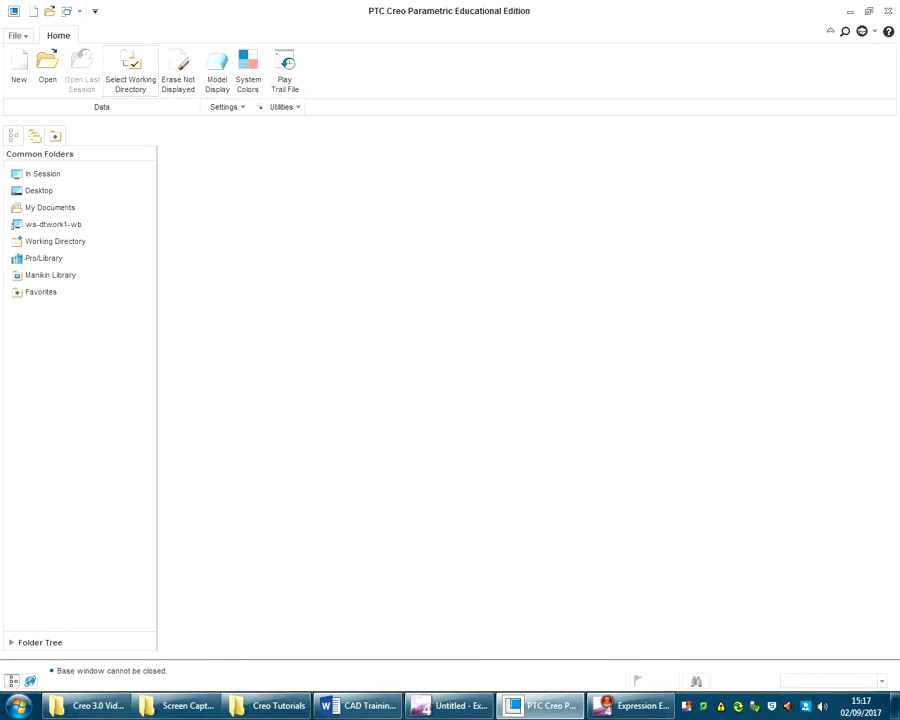
{"action": "left_click", "coordinate": [47, 70]}
{"action": "scroll", "coordinate": [524, 350], "scroll_direction": "down", "scroll_amount": 3}
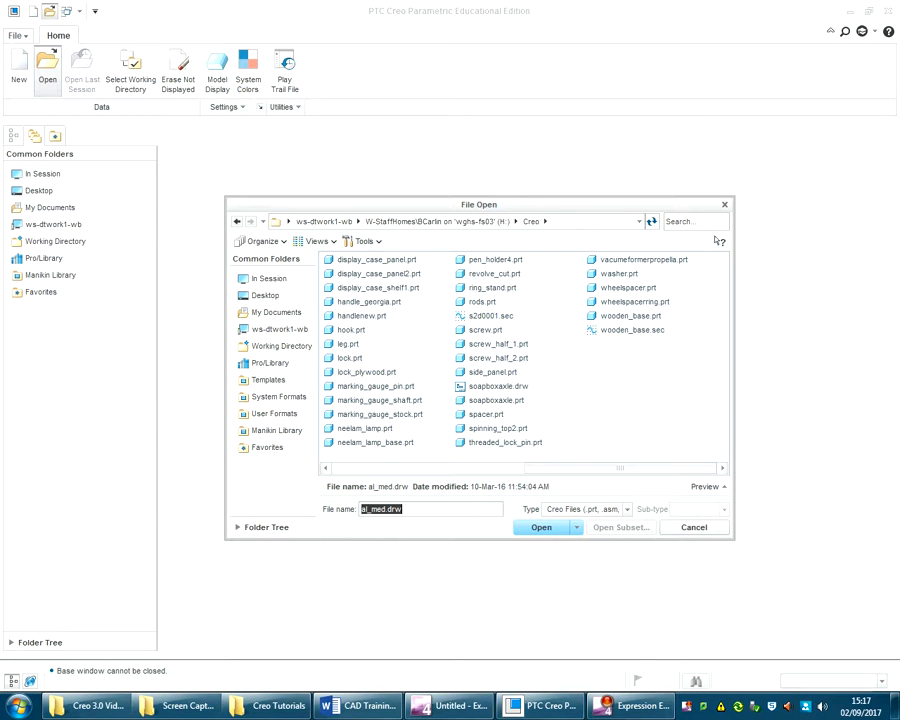
{"action": "double_click", "coordinate": [494, 273]}
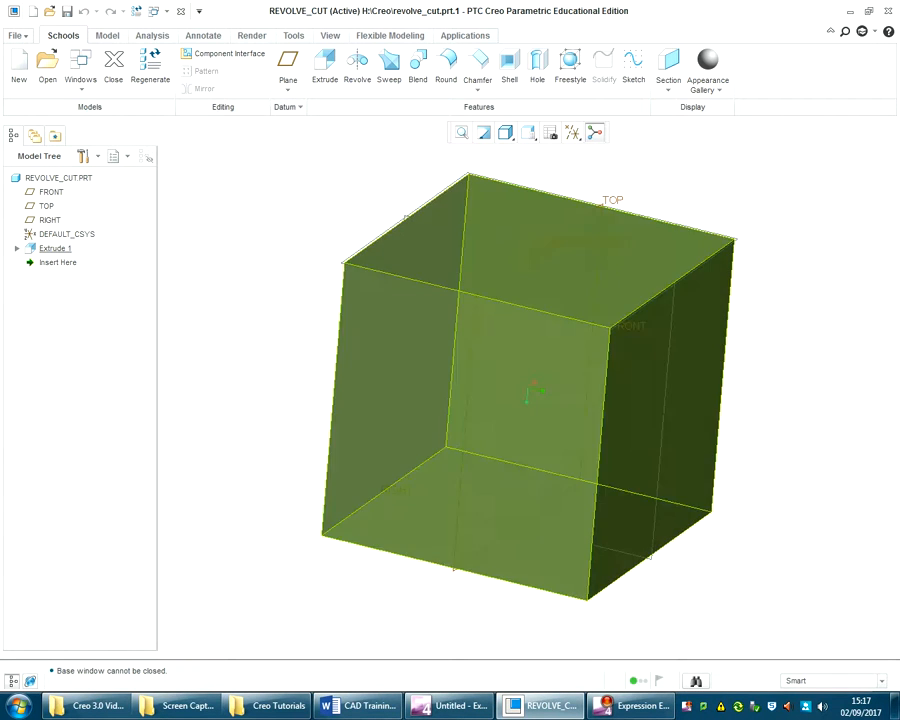
- Start a Revolve sketch on the TOP datum plane and place a vertical datum centerline through the middle of the cube as its axis
{"action": "scroll", "coordinate": [370, 241], "scroll_direction": "up", "scroll_amount": 3}
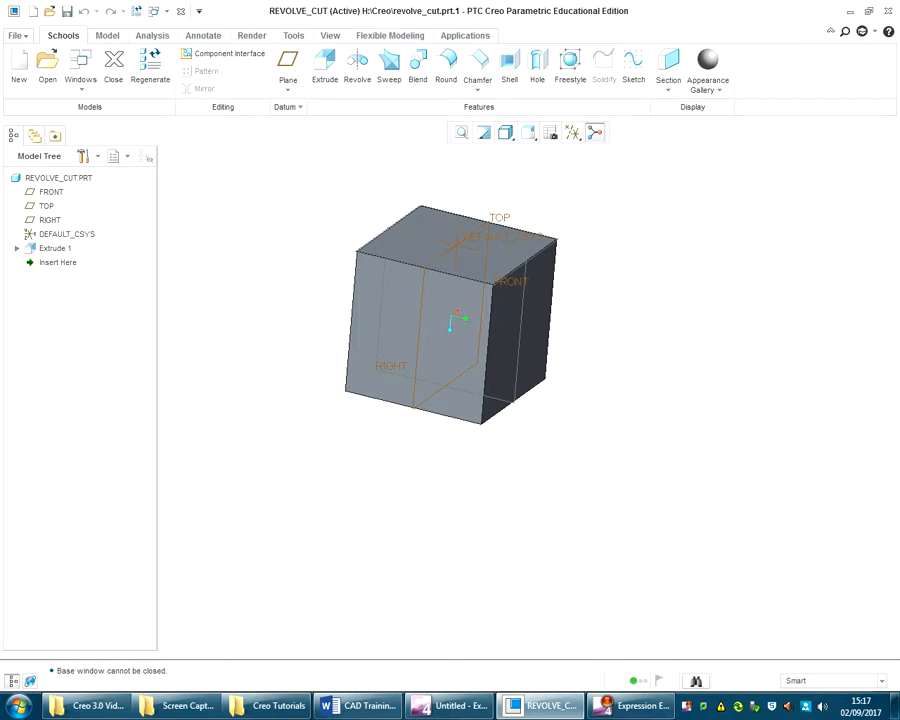
{"action": "mouse_move", "coordinate": [450, 315]}
{"action": "middle_mouse_down"}
{"action": "mouse_move", "coordinate": [425, 380]}
{"action": "mouse_move", "coordinate": [420, 430]}
{"action": "mouse_move", "coordinate": [445, 335]}
{"action": "middle_mouse_up"}
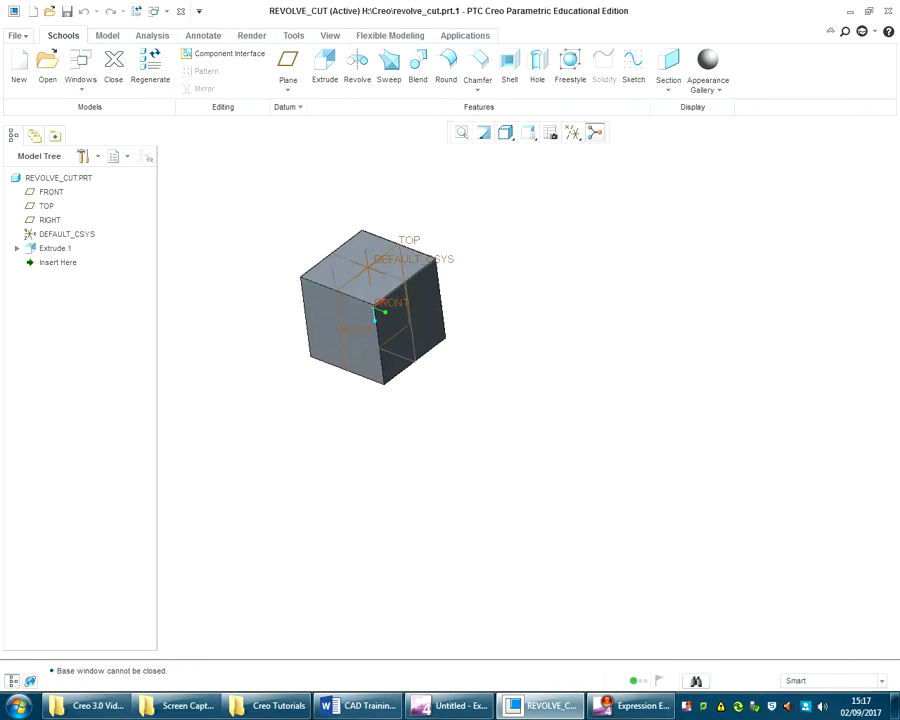
{"action": "scroll", "coordinate": [272, 222], "scroll_direction": "down", "scroll_amount": 5}
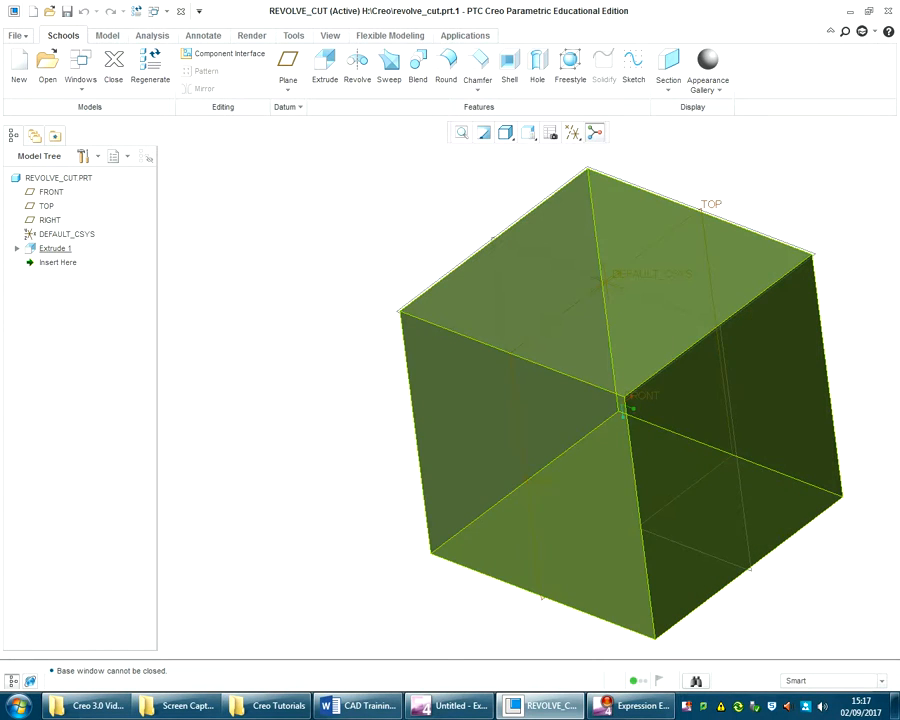
{"action": "left_click", "coordinate": [46, 205]}
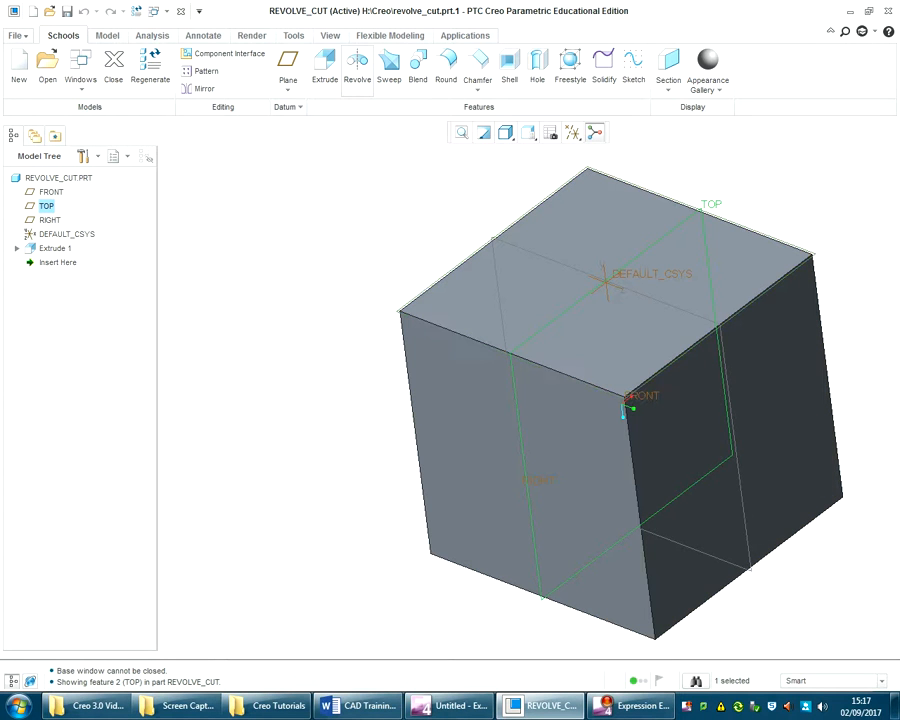
{"action": "left_click", "coordinate": [357, 64]}
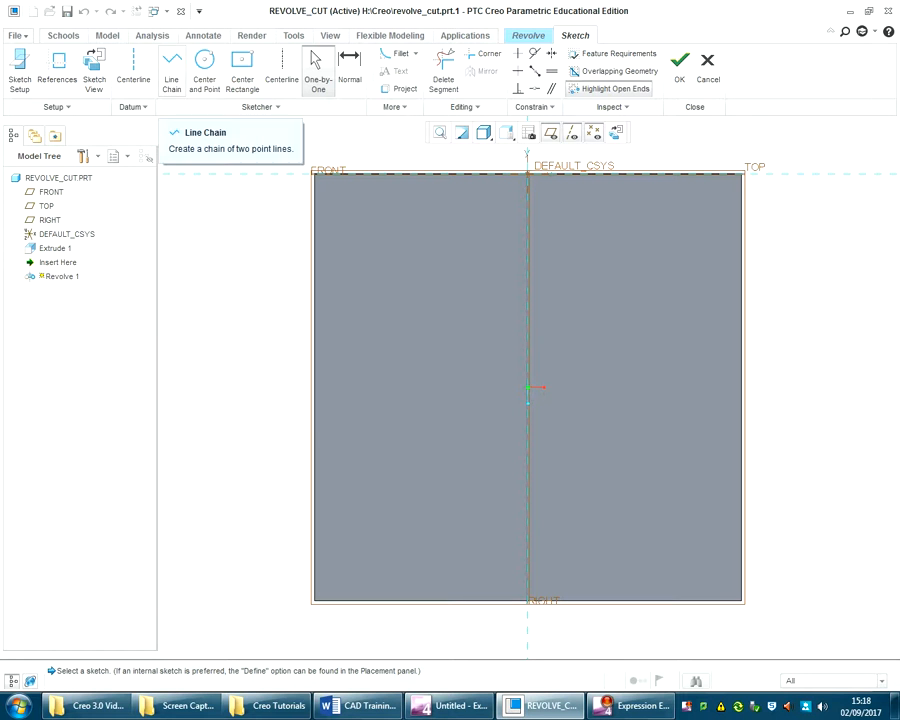
{"action": "left_click", "coordinate": [133, 68]}
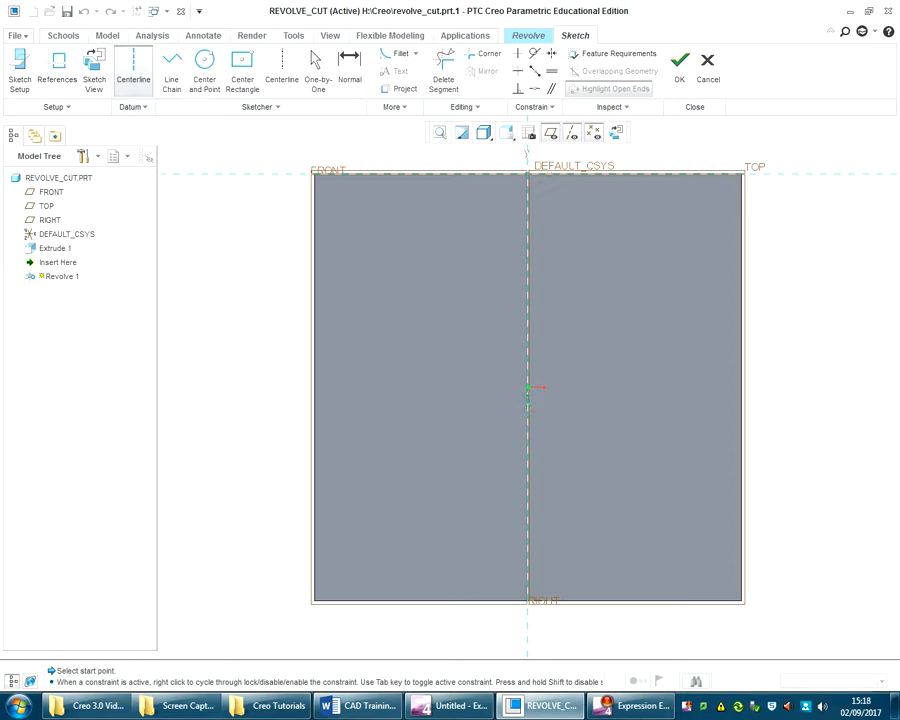
{"action": "left_click", "coordinate": [528, 377]}
{"action": "left_click", "coordinate": [528, 408]}
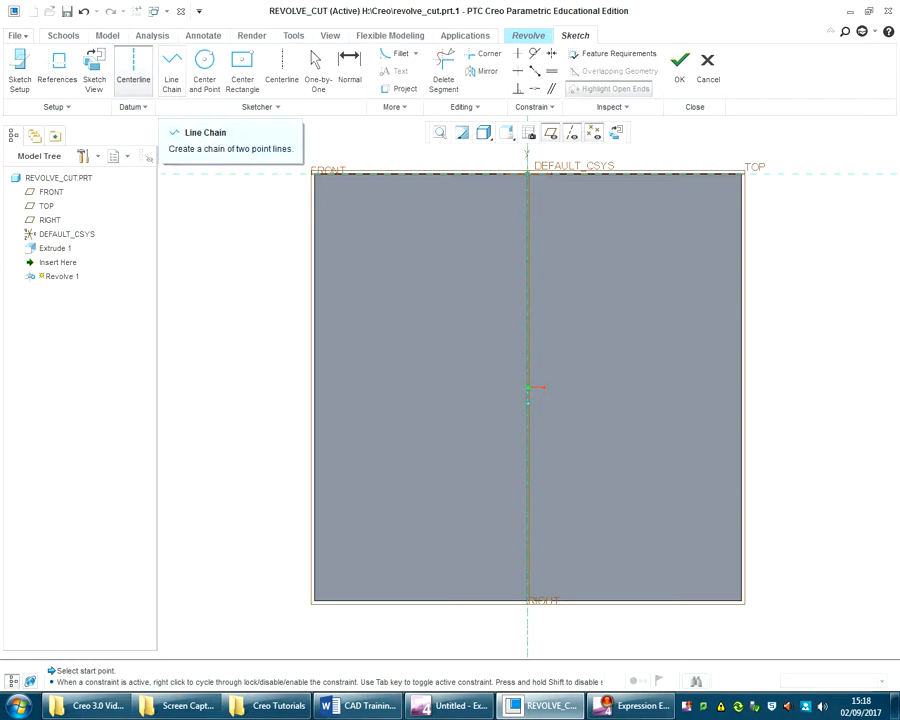
- Sketch a closed right triangle between the cube's top edge and the centerline, about 42.7 in revolved diameter with a cone angle of about 54°, and finish the sketch
{"action": "left_click", "coordinate": [172, 70]}
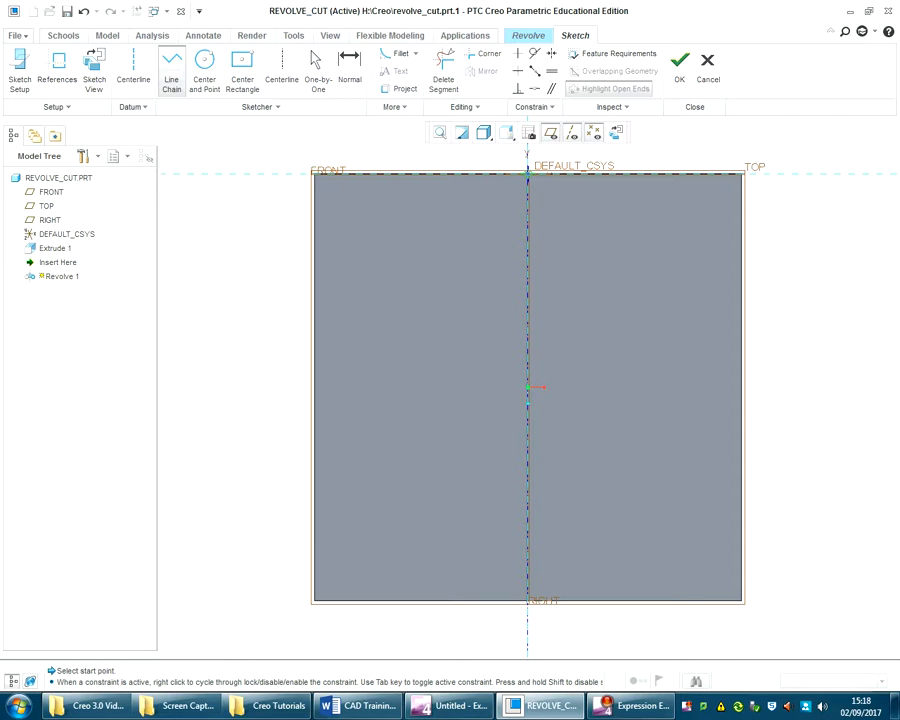
{"action": "left_click", "coordinate": [528, 174]}
{"action": "left_click", "coordinate": [528, 531]}
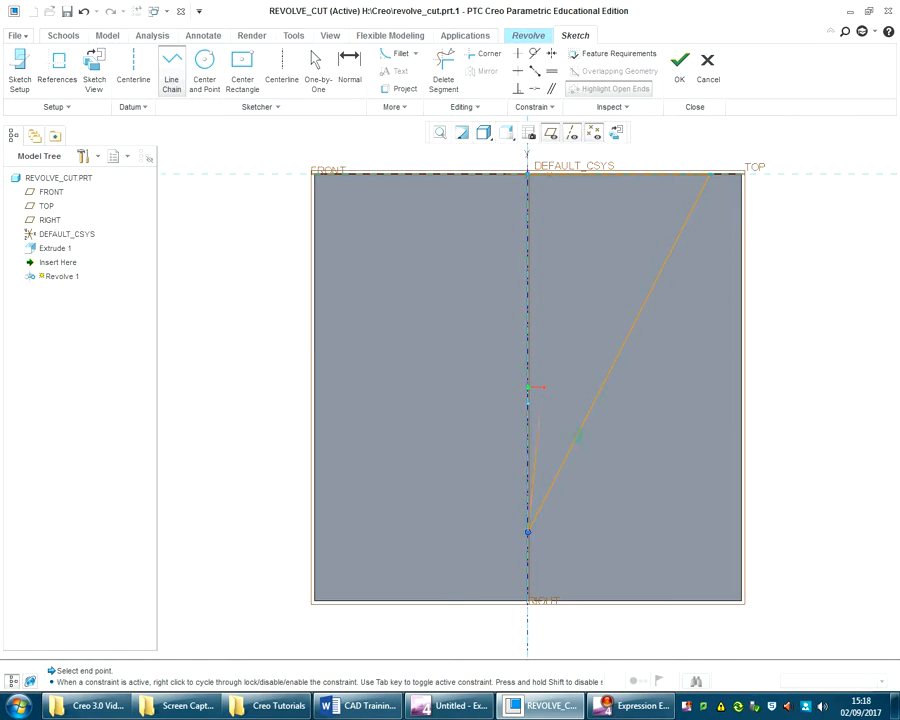
{"action": "left_click", "coordinate": [528, 173]}
{"action": "middle_click", "coordinate": [578, 222]}
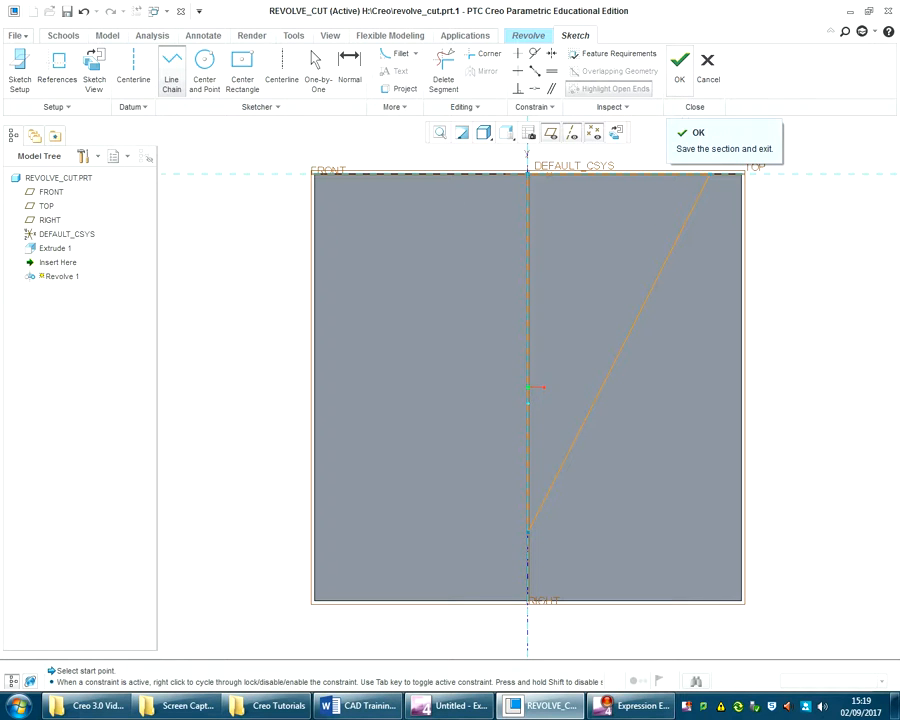
{"action": "left_click", "coordinate": [679, 68]}
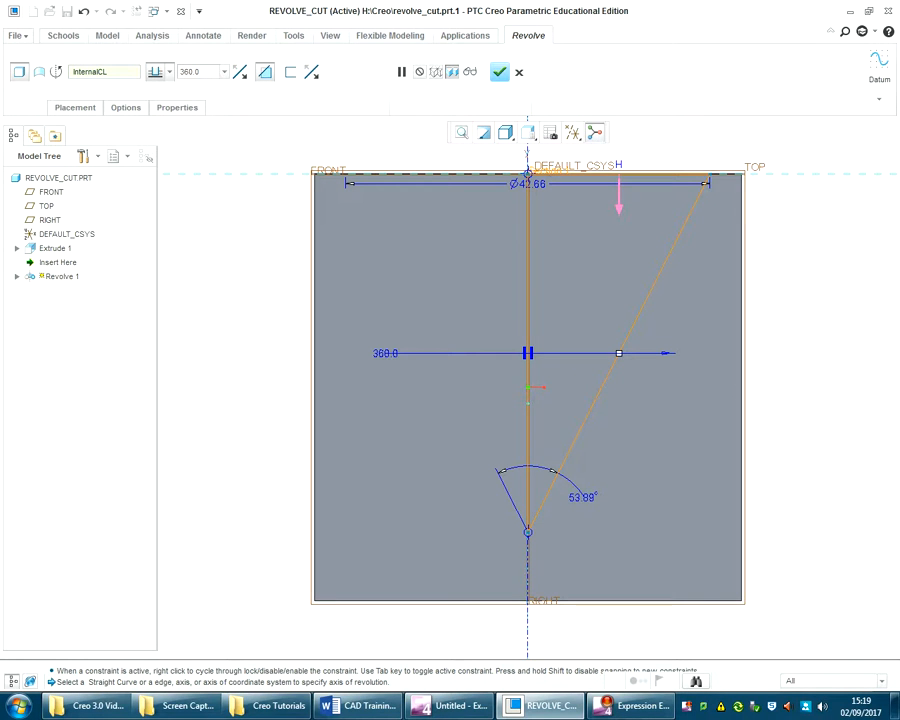
- Set the conical revolved cut's angle to 180° and complete the feature
{"action": "mouse_move", "coordinate": [528, 387]}
{"action": "middle_mouse_down"}
{"action": "mouse_move", "coordinate": [574, 513]}
{"action": "mouse_move", "coordinate": [522, 492]}
{"action": "mouse_move", "coordinate": [562, 567]}
{"action": "middle_mouse_up"}
{"action": "scroll", "coordinate": [800, 356], "scroll_direction": "up", "scroll_amount": 3}
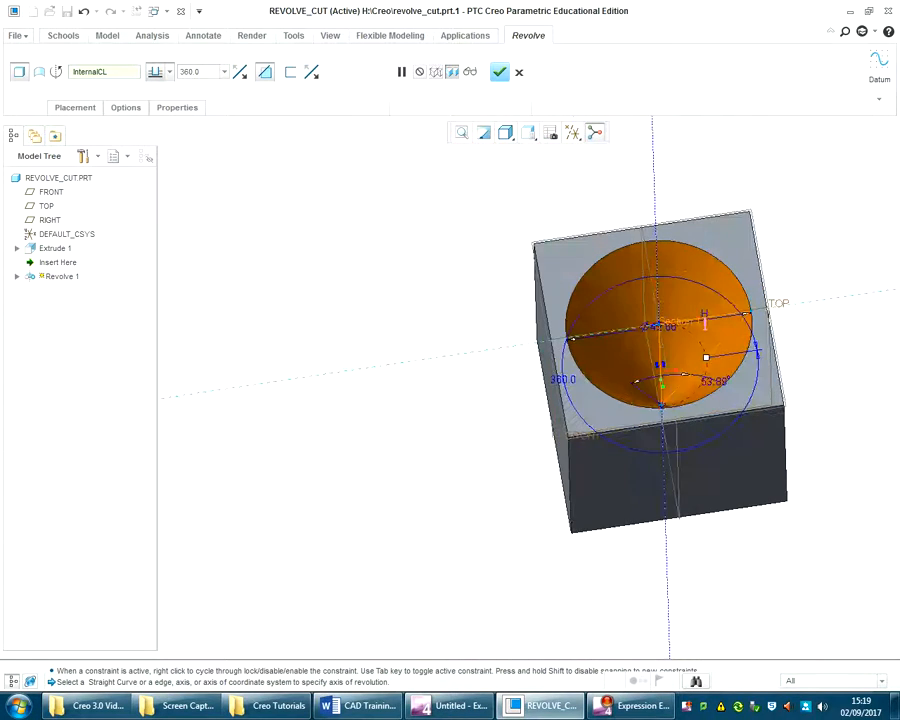
{"action": "mouse_move", "coordinate": [800, 356]}
{"action": "middle_mouse_down"}
{"action": "mouse_move", "coordinate": [780, 300]}
{"action": "mouse_move", "coordinate": [750, 280]}
{"action": "mouse_move", "coordinate": [712, 290]}
{"action": "mouse_move", "coordinate": [730, 360]}
{"action": "mouse_move", "coordinate": [764, 410]}
{"action": "mouse_move", "coordinate": [762, 366]}
{"action": "mouse_move", "coordinate": [720, 262]}
{"action": "mouse_move", "coordinate": [730, 395]}
{"action": "middle_mouse_up"}
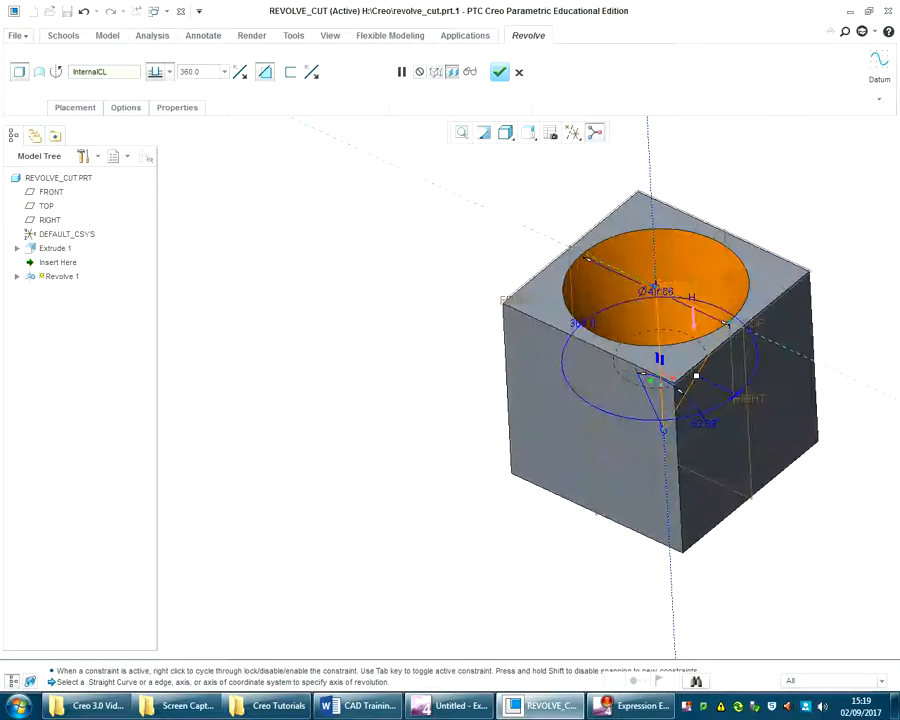
{"action": "left_click", "coordinate": [190, 72]}
{"action": "type", "text": "180"}
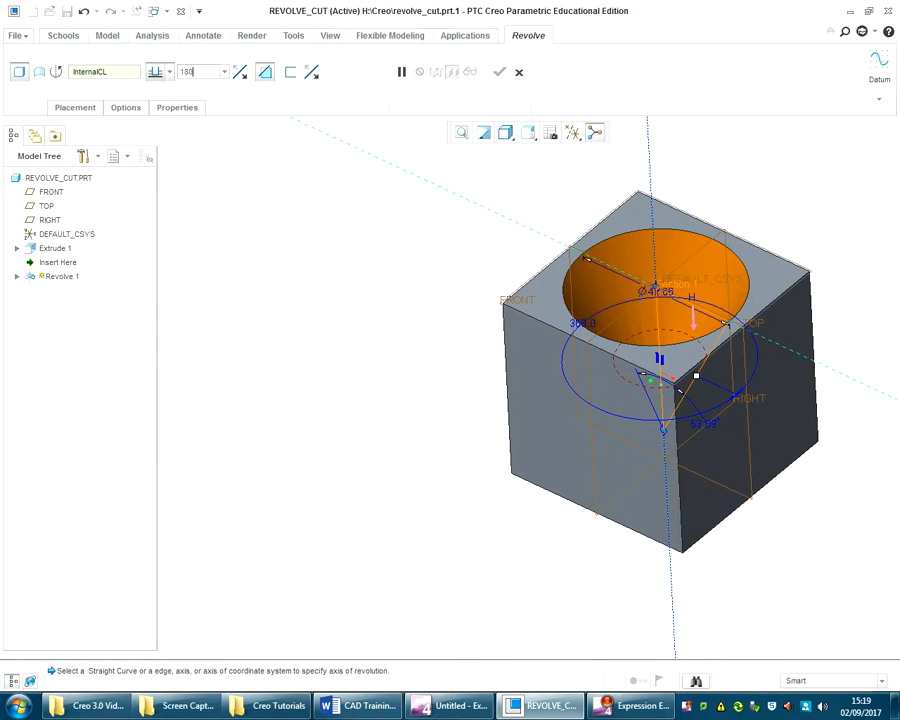
{"action": "key", "text": "Return"}
{"action": "mouse_move", "coordinate": [660, 372]}
{"action": "middle_mouse_down"}
{"action": "mouse_move", "coordinate": [640, 440]}
{"action": "mouse_move", "coordinate": [665, 362]}
{"action": "mouse_move", "coordinate": [625, 450]}
{"action": "mouse_move", "coordinate": [650, 372]}
{"action": "middle_mouse_up"}
{"action": "left_click", "coordinate": [499, 72]}
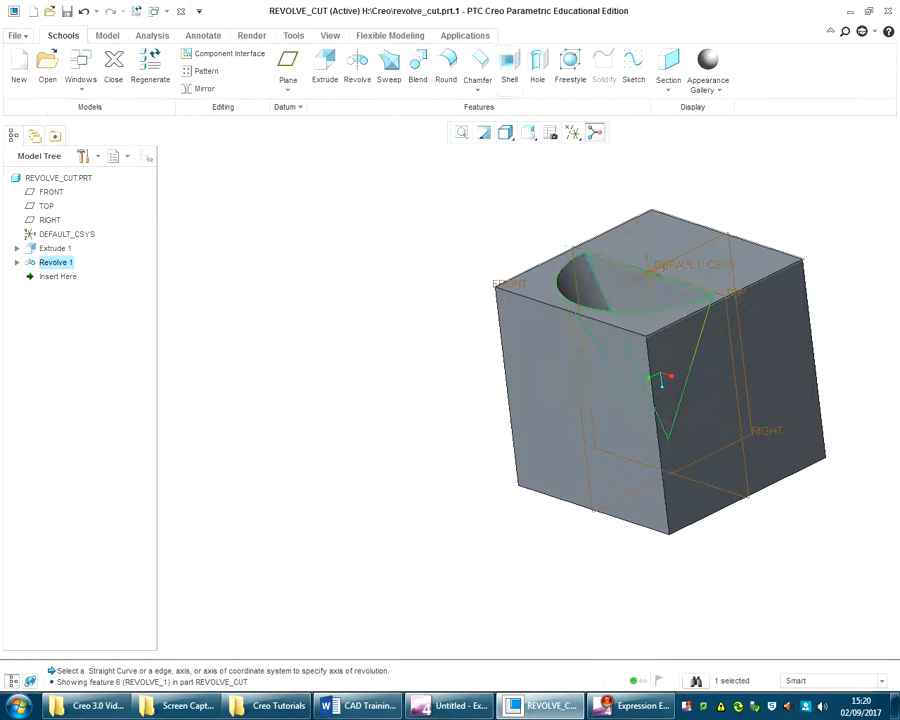
{"action": "left_click", "coordinate": [440, 380]}
{"action": "middle_click_drag", "start_coordinate": [660, 372], "coordinate": [680, 380]}
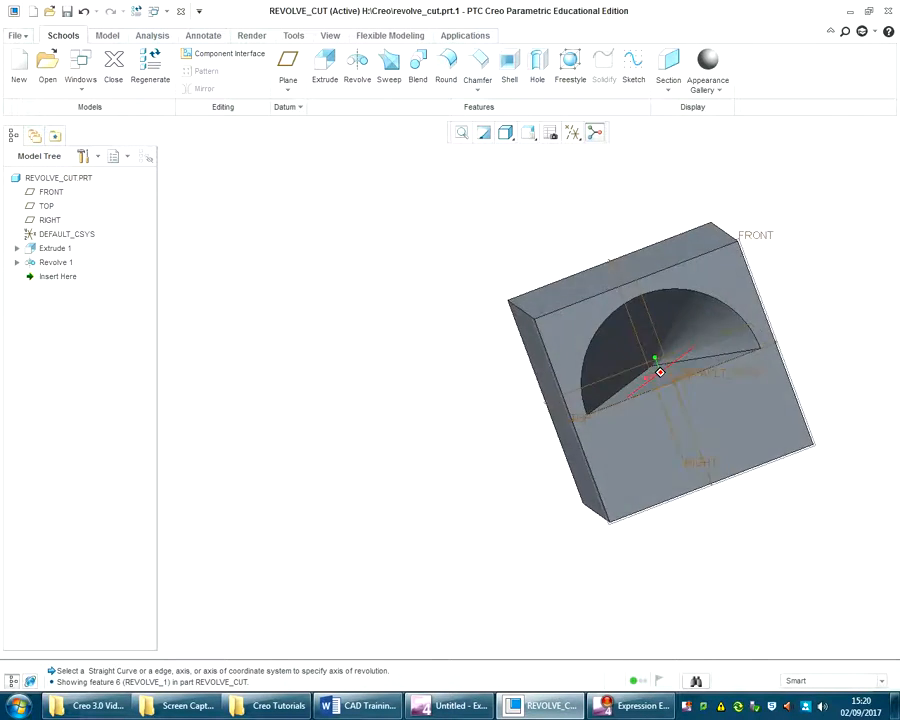